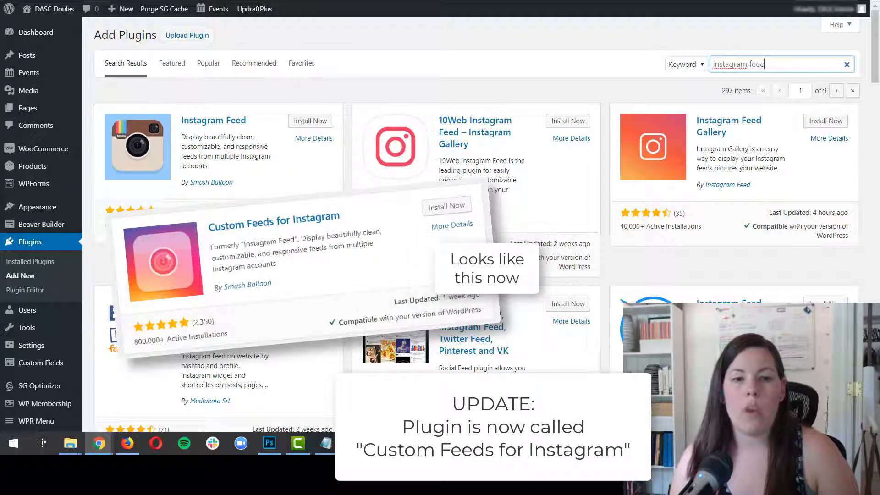
Install and activate the Instagram Feed plugin by Smash Balloon, and open its settings.
click(308, 122)
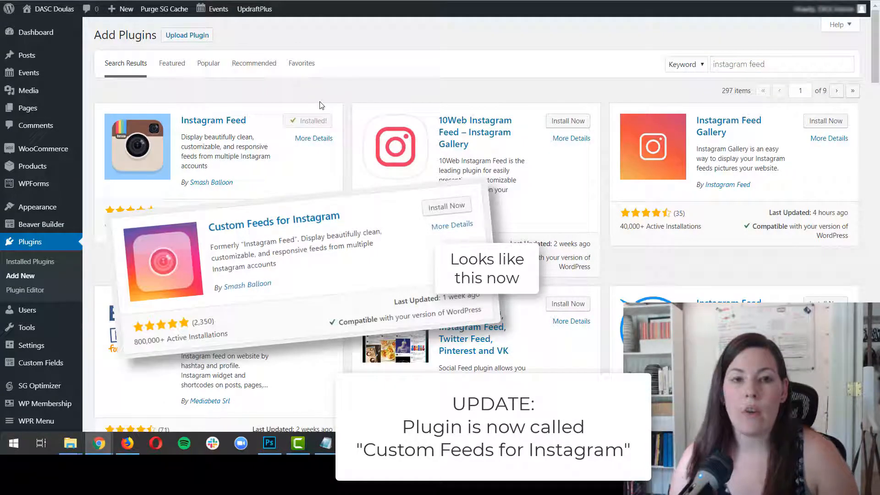
click(315, 122)
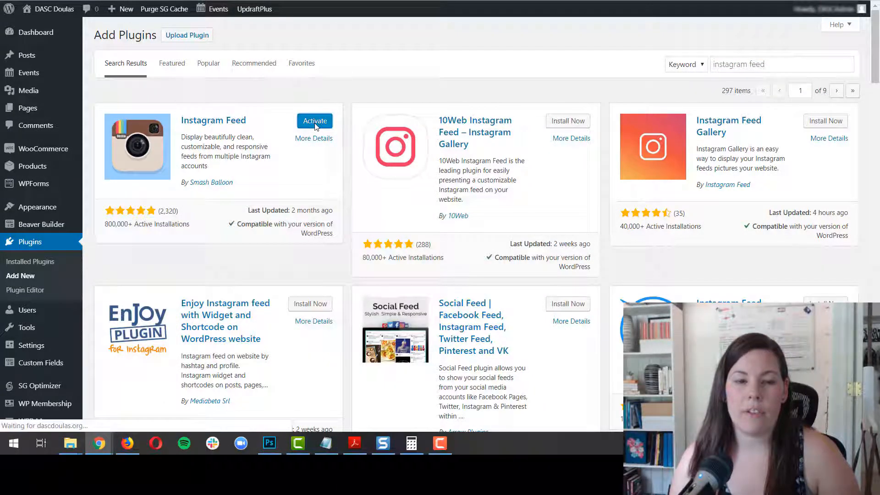
scroll(291, 140, down, 3)
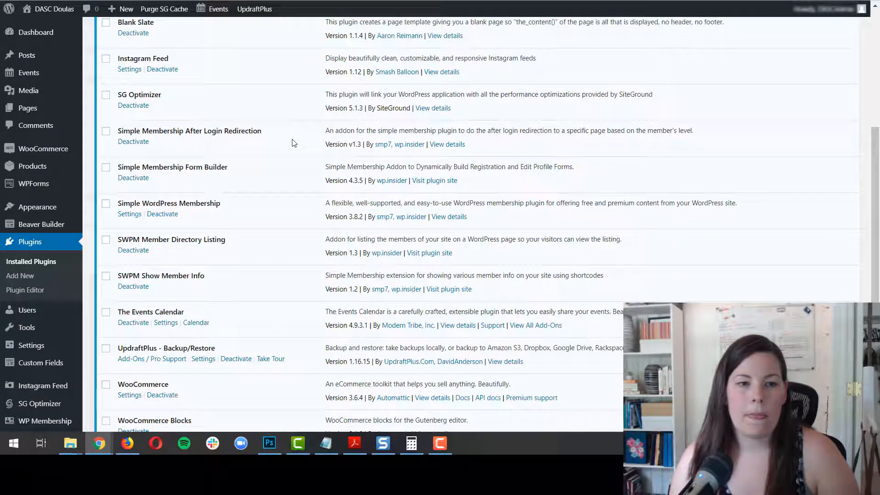
scroll(293, 143, up, 3)
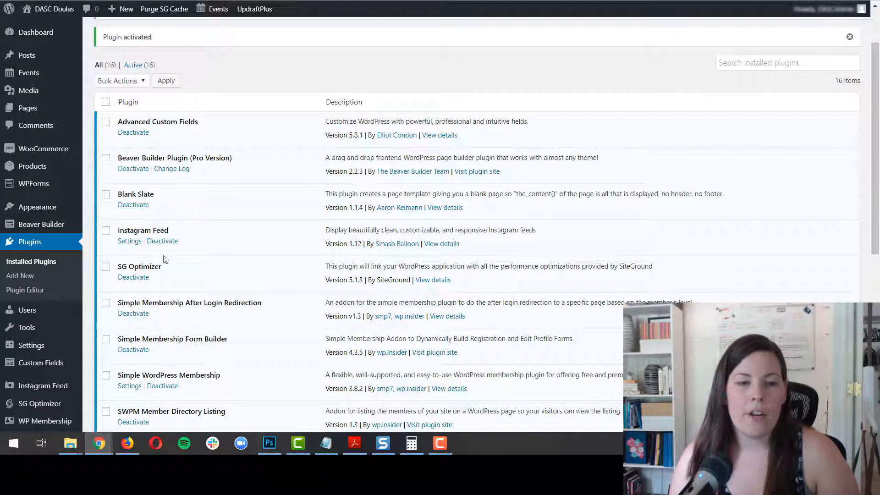
click(134, 242)
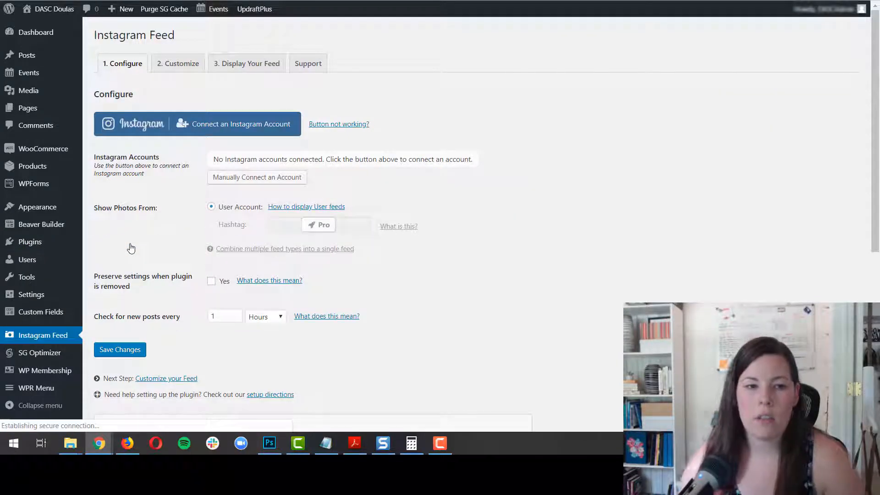
Connect the Instagram account to the plugin by authorizing access, and save the configuration.
click(228, 128)
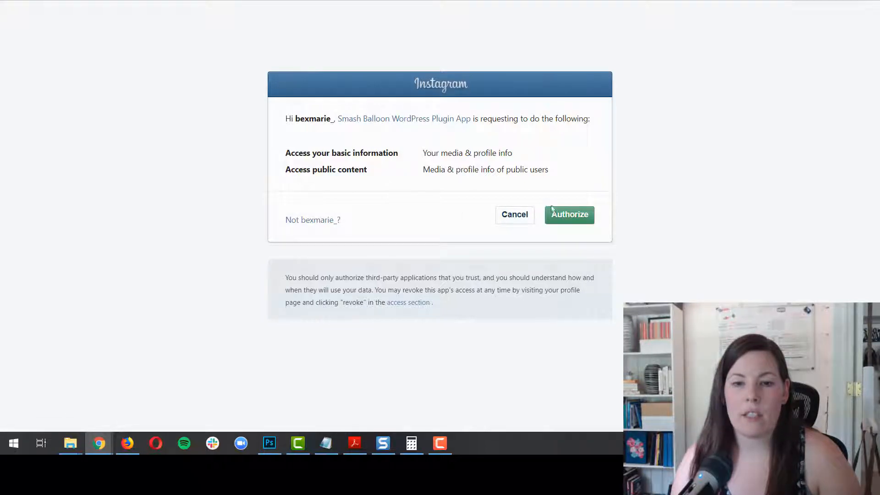
click(559, 218)
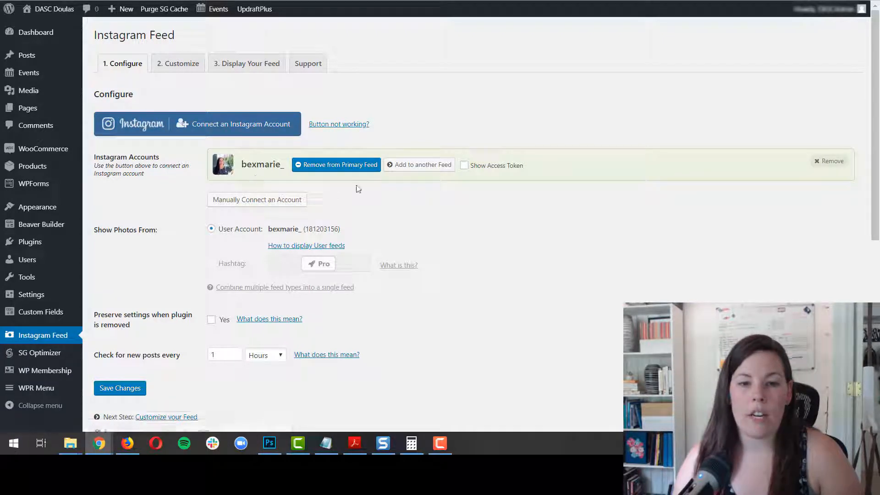
scroll(357, 189, down, 2)
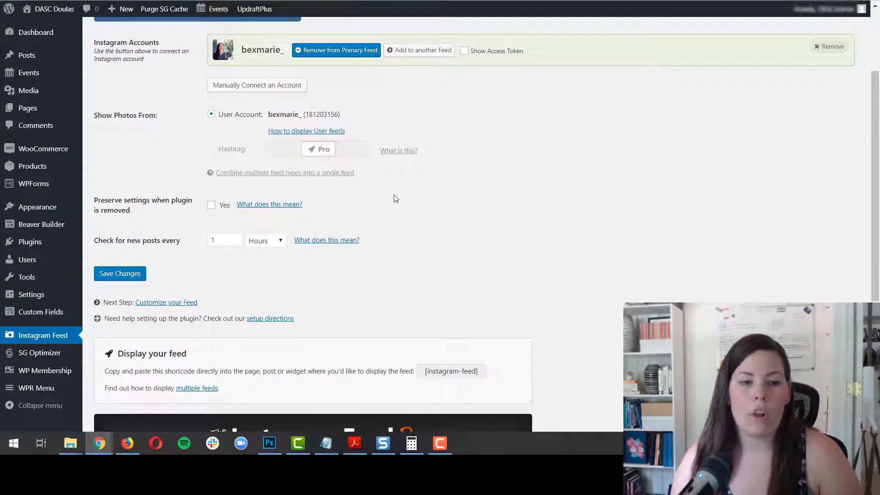
scroll(394, 197, up, 2)
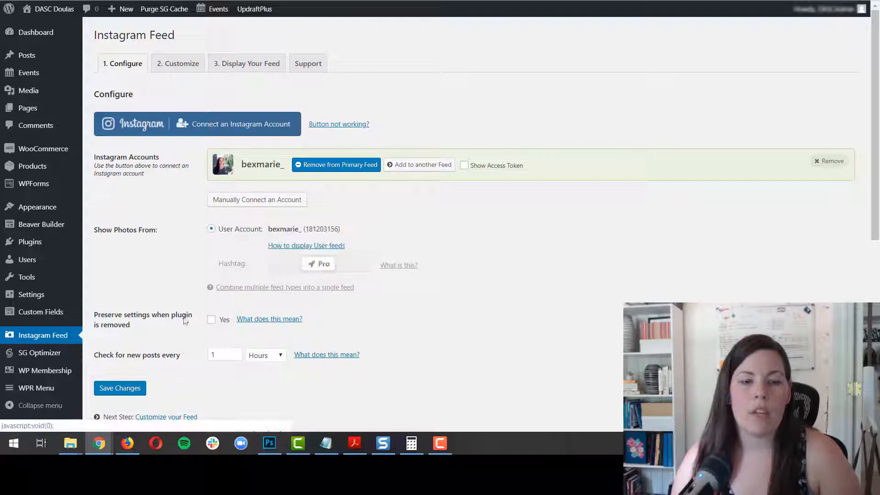
scroll(183, 273, down, 2)
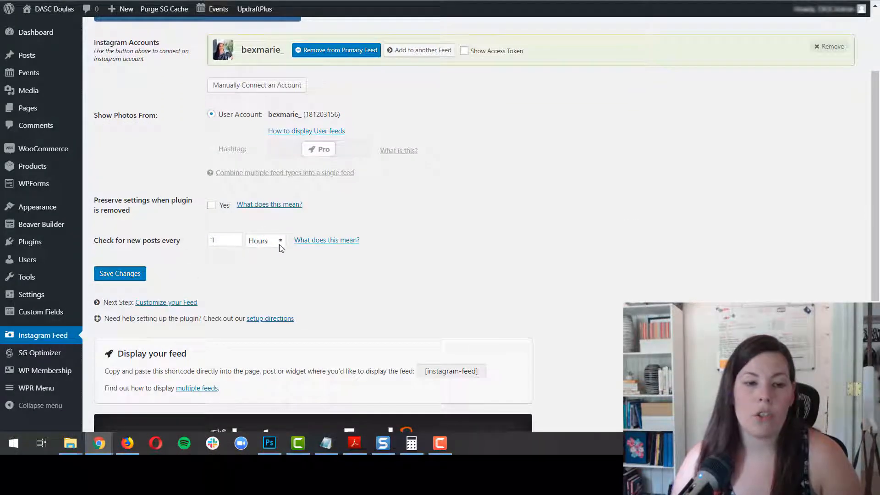
scroll(171, 281, up, 2)
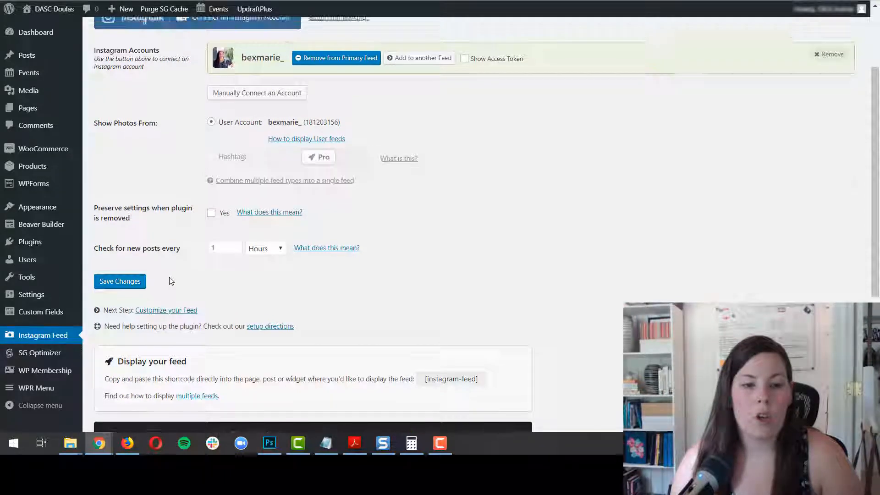
click(116, 387)
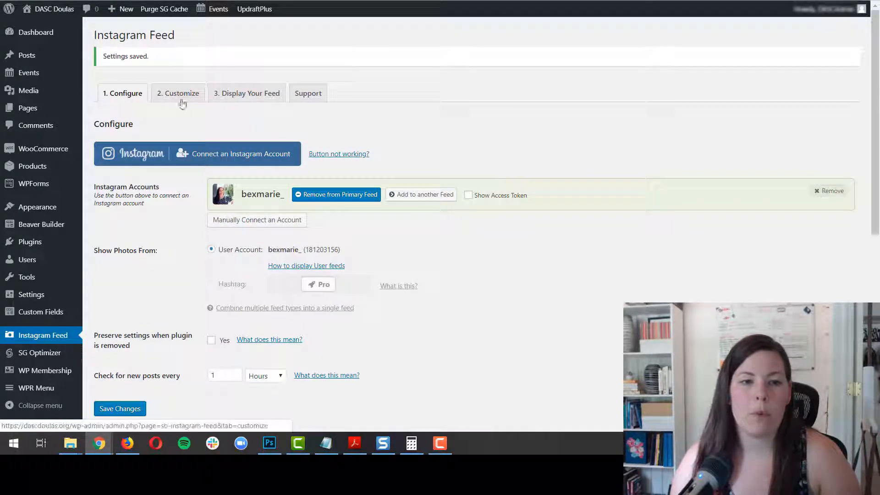
Customize the feed layout to 6 photos in 6 columns and save the changes.
click(182, 97)
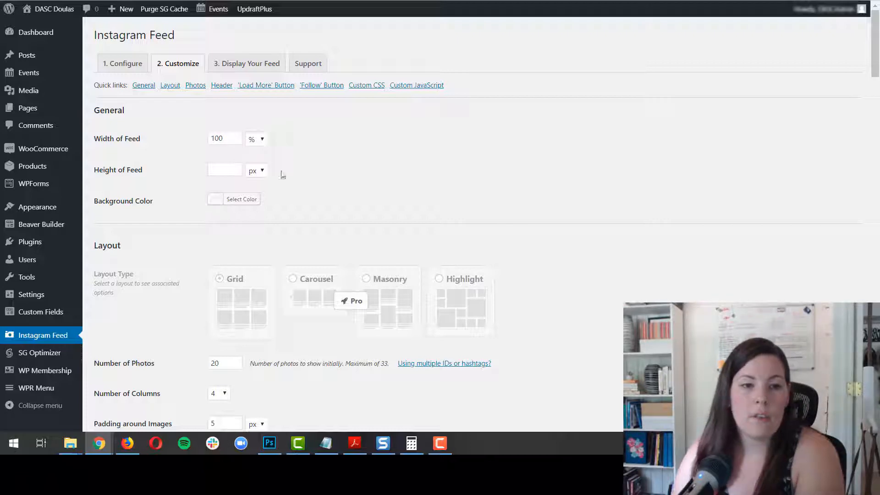
scroll(282, 174, down, 3)
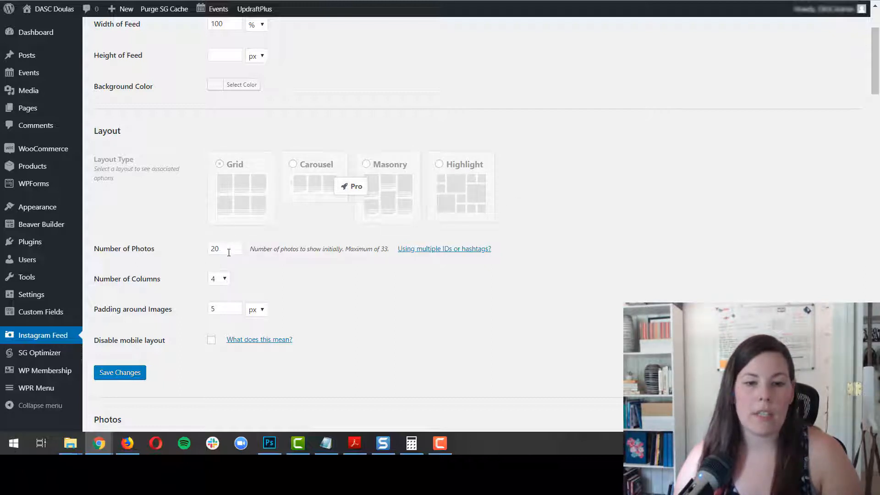
drag(228, 253, 186, 256)
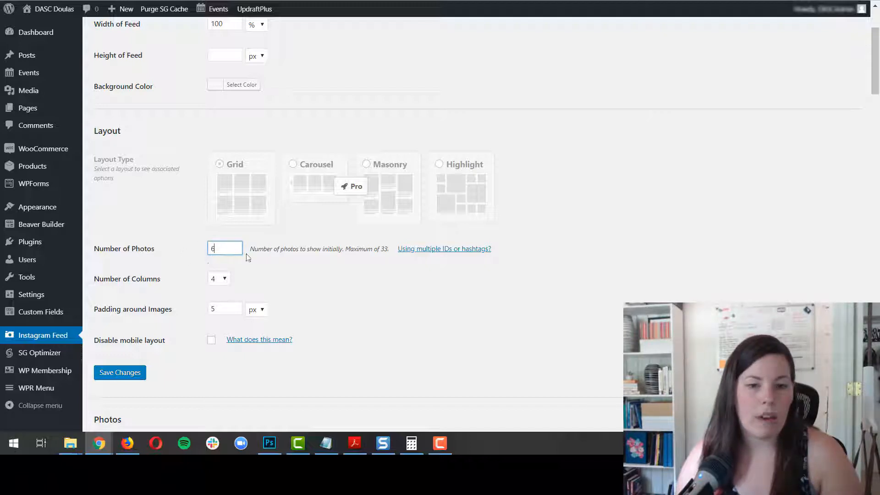
click(224, 279)
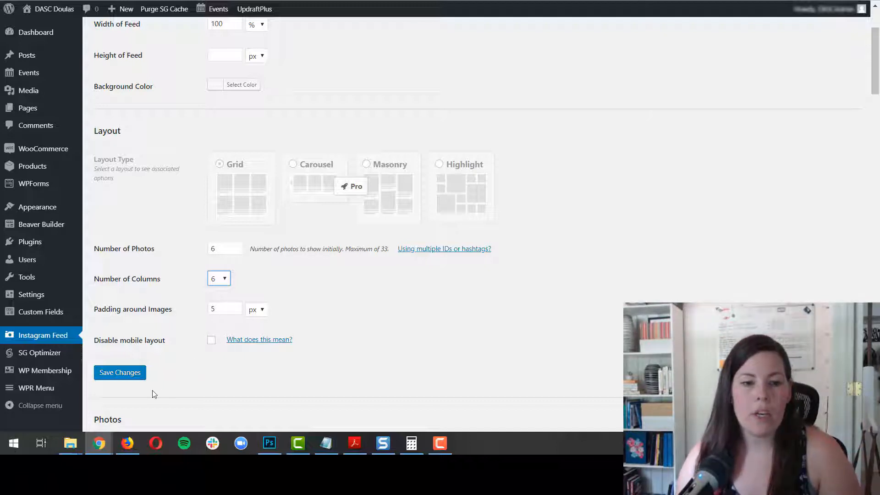
click(124, 374)
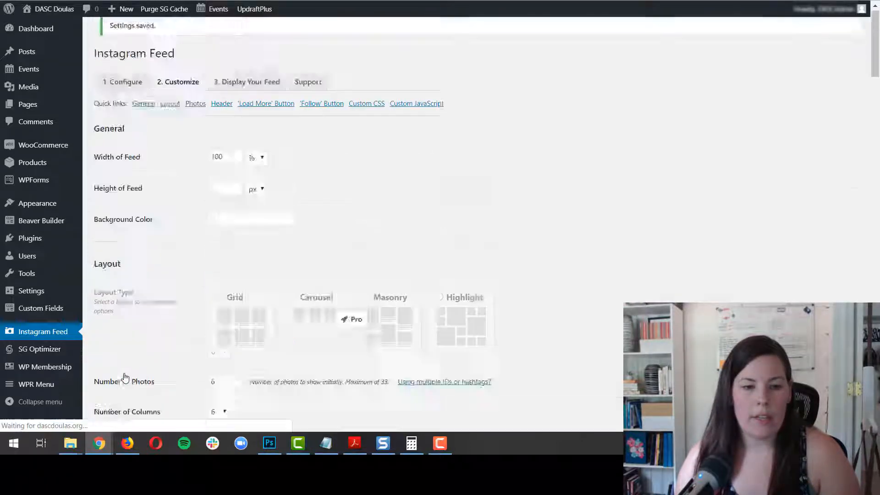
Disable the feed header and the bio text, keep the header size Small, and save the header settings.
scroll(125, 377, down, 10)
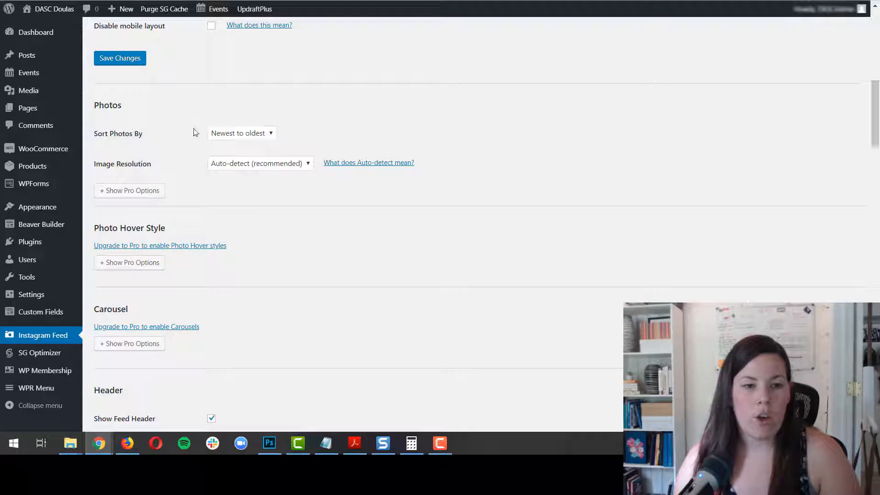
scroll(192, 290, down, 4)
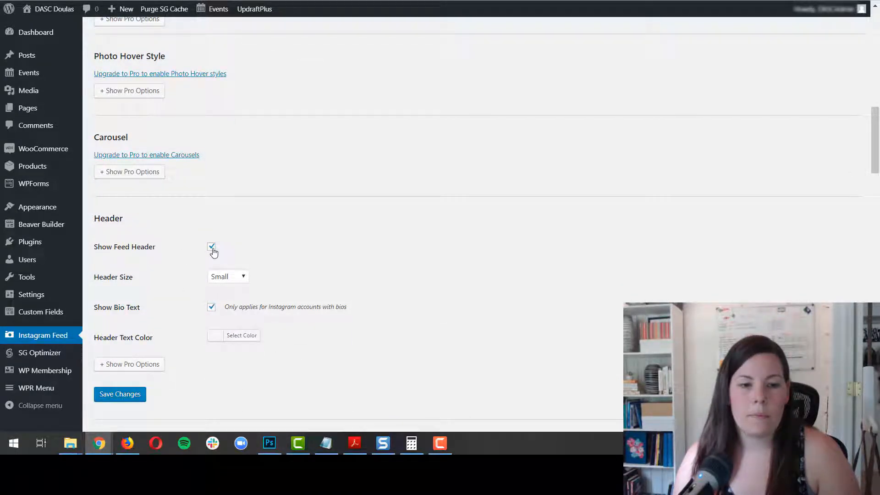
click(223, 277)
click(222, 288)
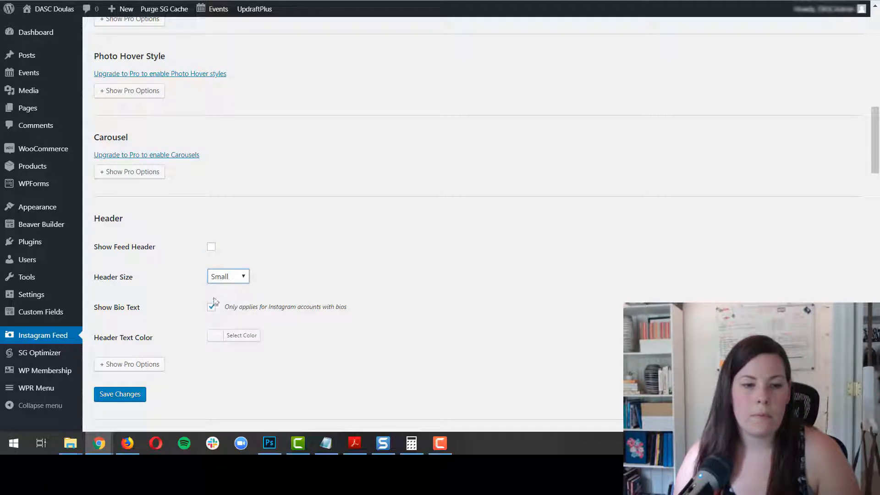
click(211, 306)
scroll(197, 329, down, 1)
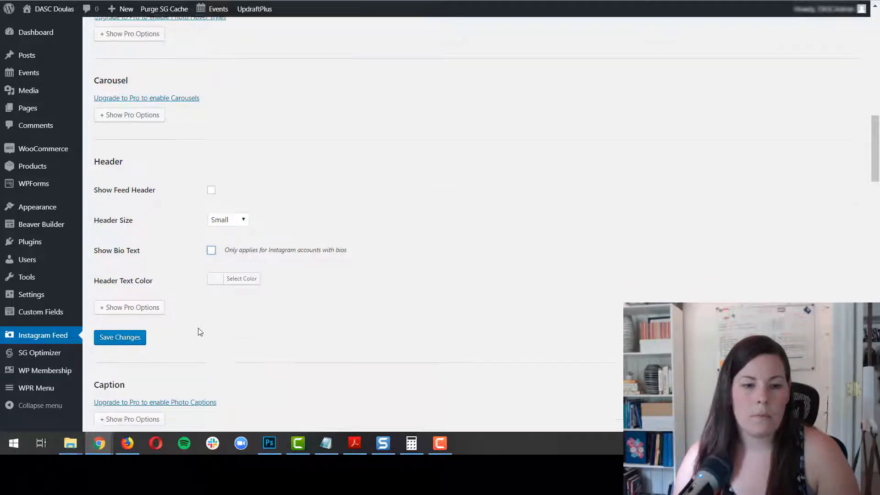
click(131, 339)
Disable the Follow button for the feed and save the customization settings.
scroll(174, 332, down, 3)
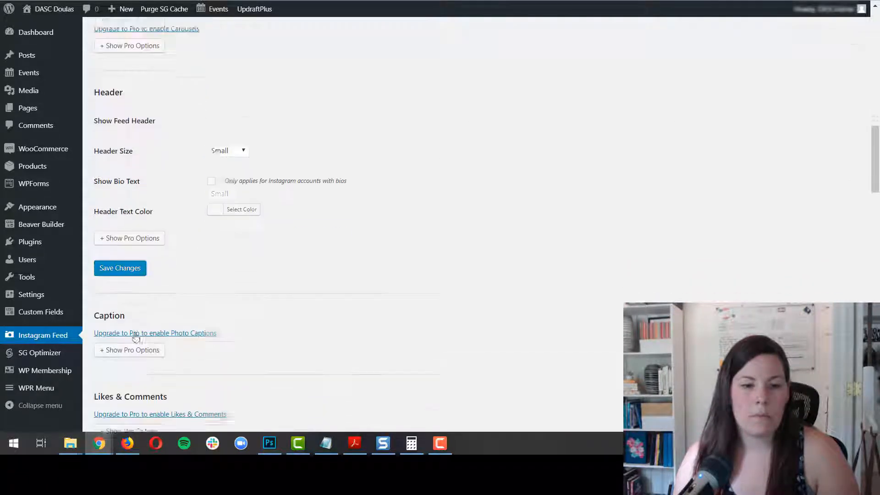
scroll(174, 331, down, 20)
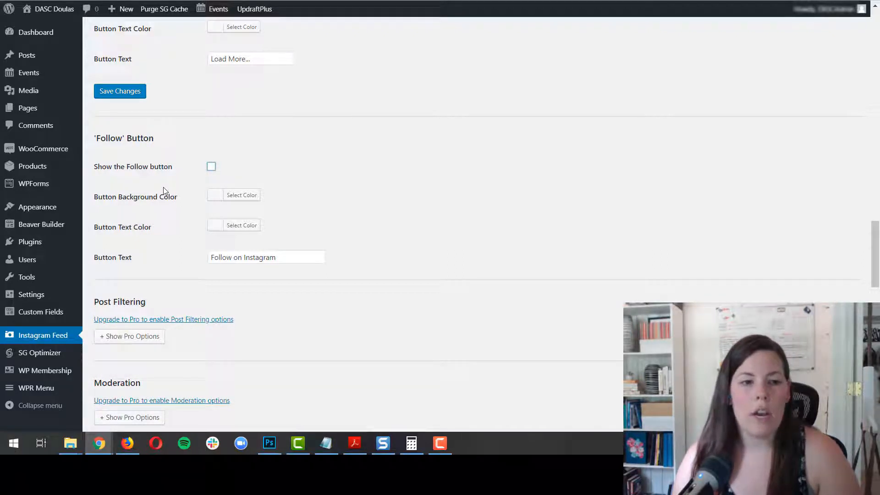
scroll(163, 188, down, 1)
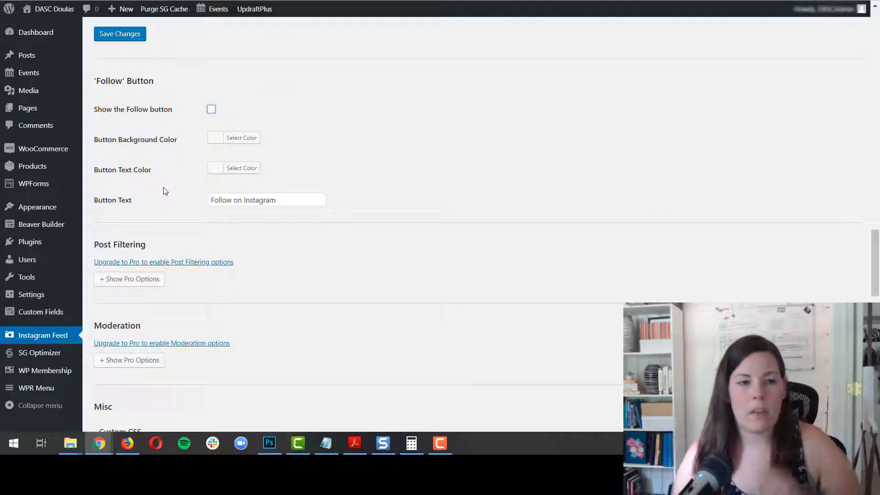
scroll(165, 191, down, 7)
scroll(165, 191, down, 4)
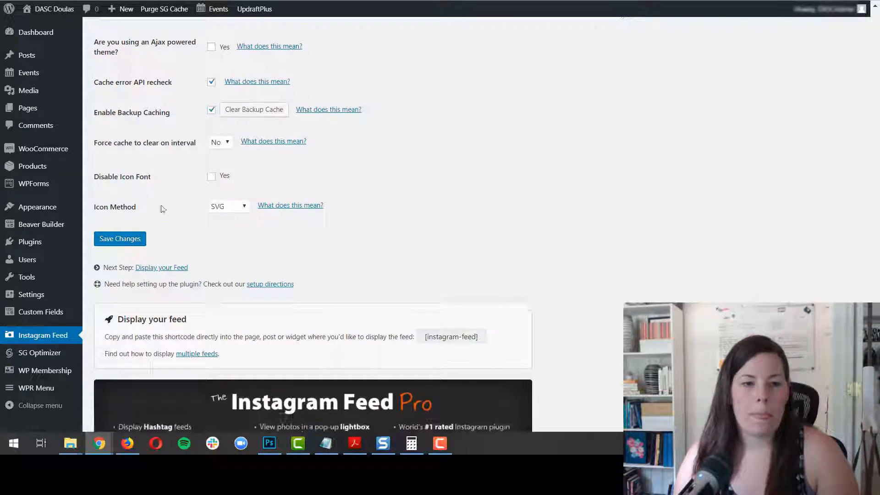
click(120, 238)
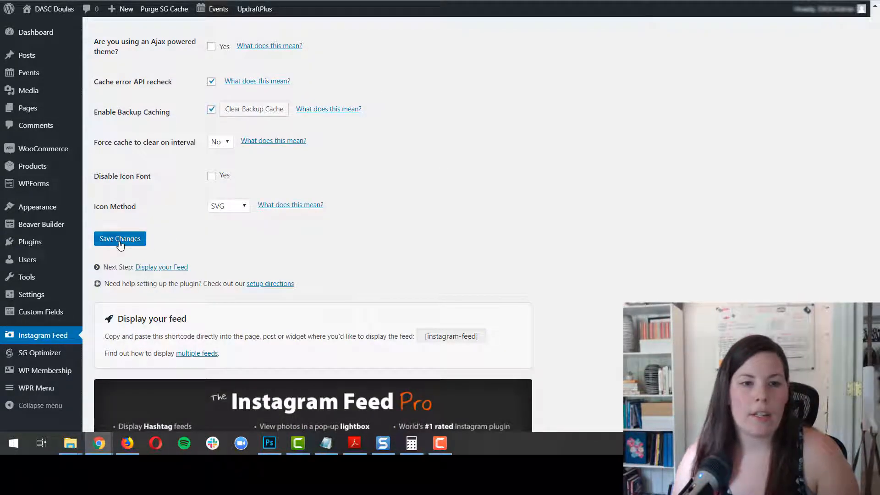
Copy the [instagram-feed] shortcode from the section on displaying the feed.
scroll(163, 246, down, 9)
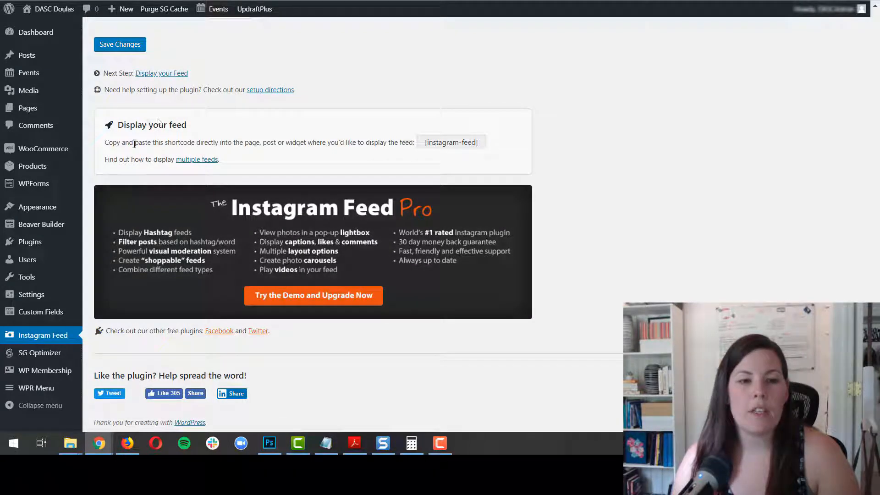
click(430, 142)
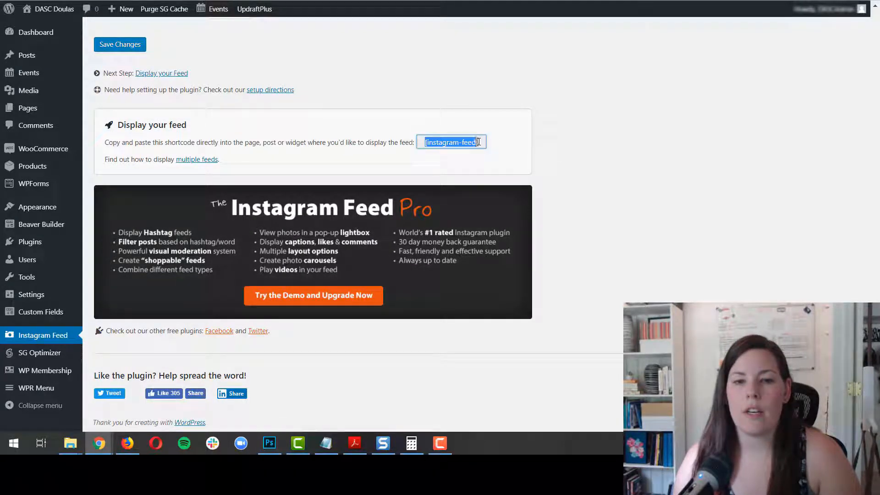
right_click(445, 142)
click(467, 148)
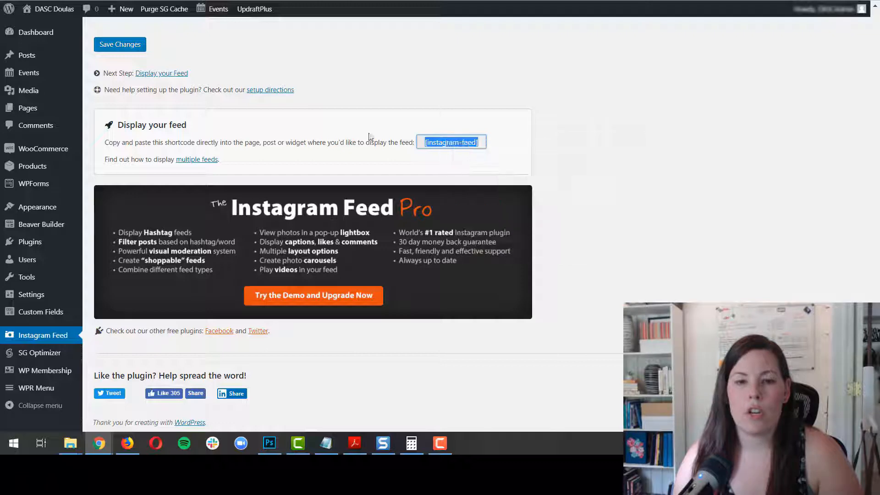
click(379, 110)
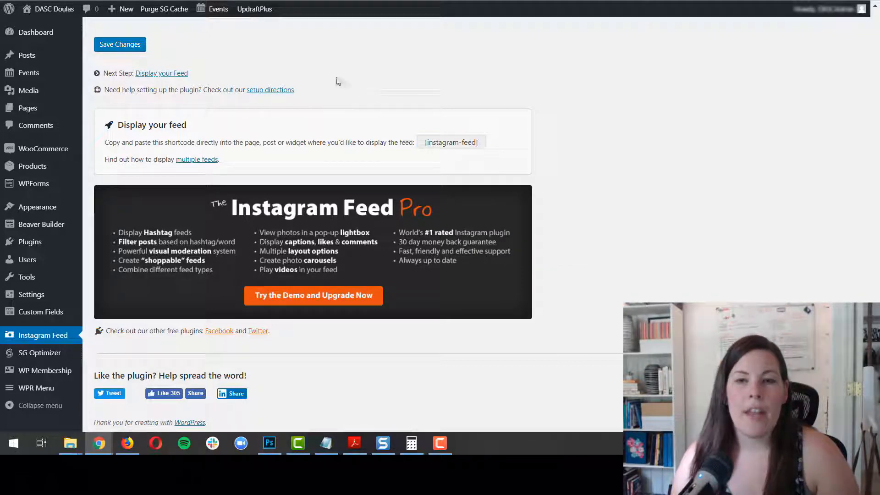
Switch to the DASC site's home page, open it for editing in Beaver Builder, and bring up the modules that can be added.
key(ctrl+Tab)
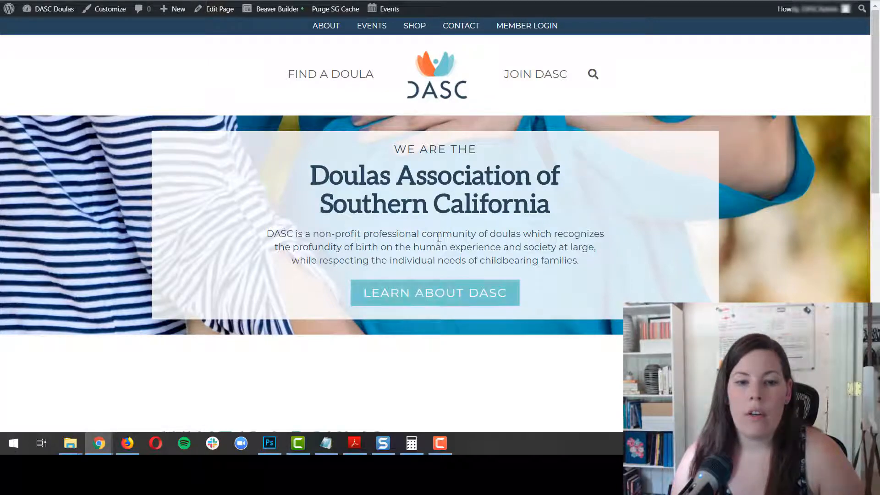
scroll(438, 238, down, 10)
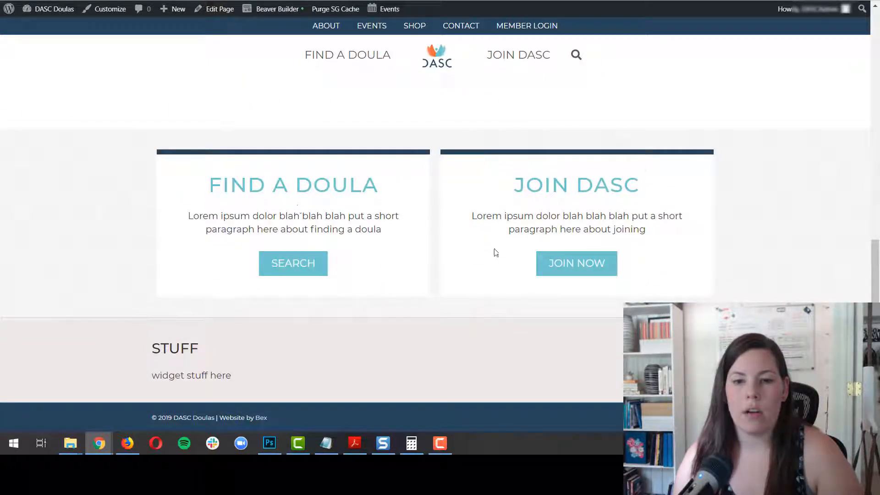
click(273, 12)
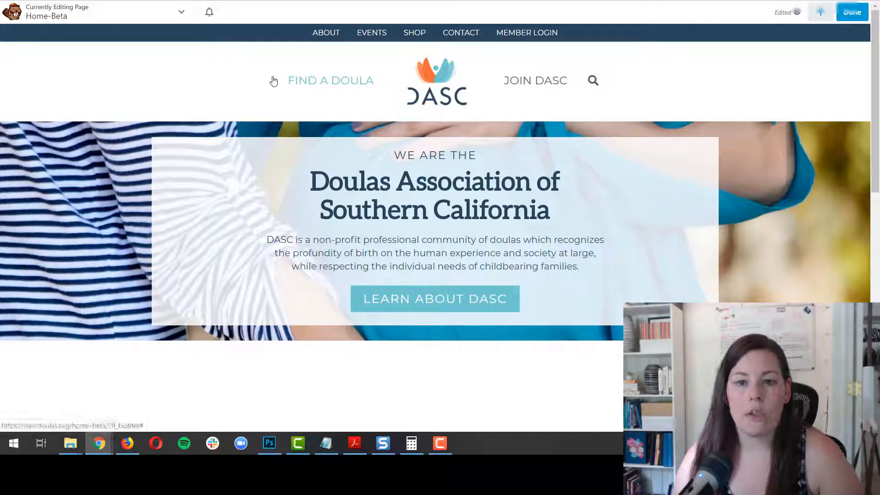
mouse_move(503, 217)
scroll(502, 218, down, 10)
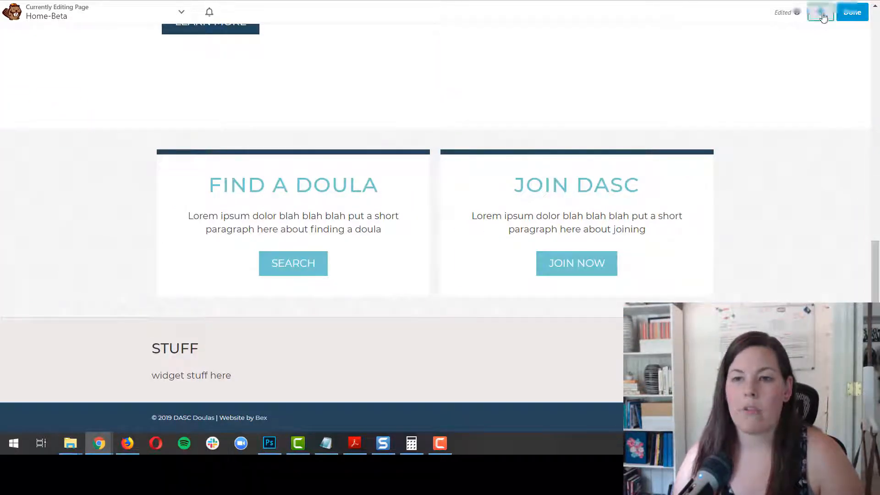
click(821, 14)
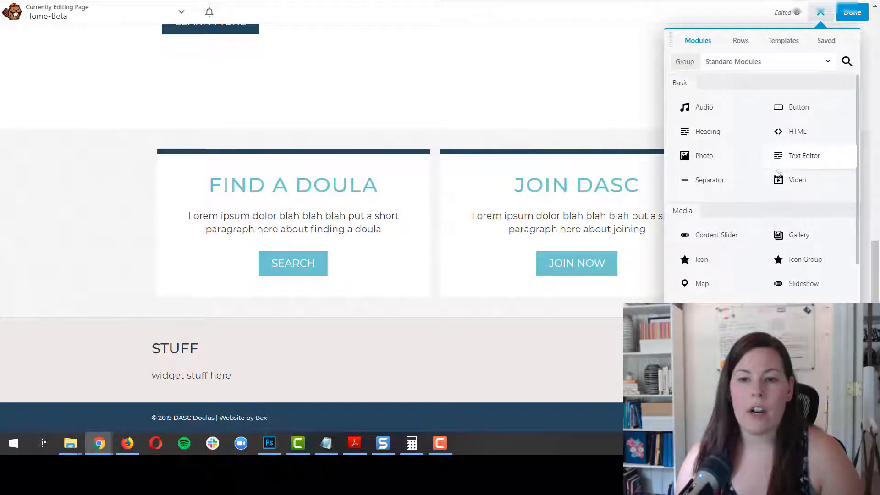
Add a one-column row beneath the Find a Doula and Join DASC boxes on the home page.
click(736, 46)
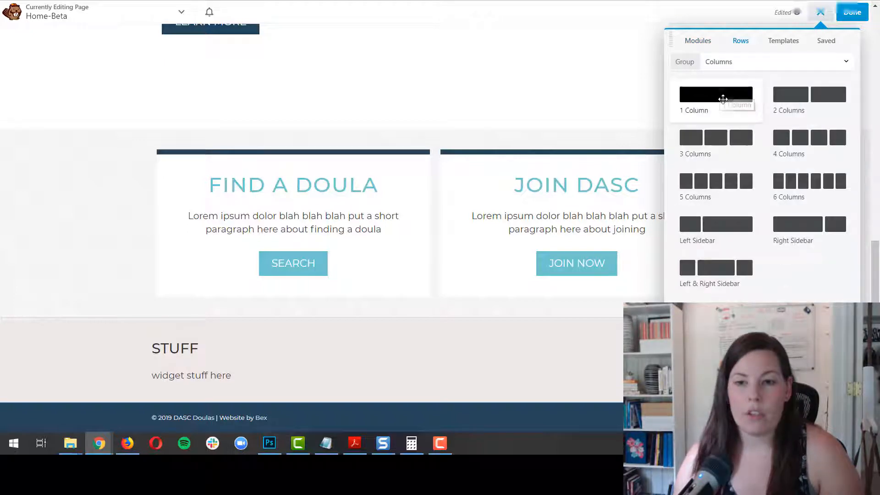
drag(713, 97, 384, 314)
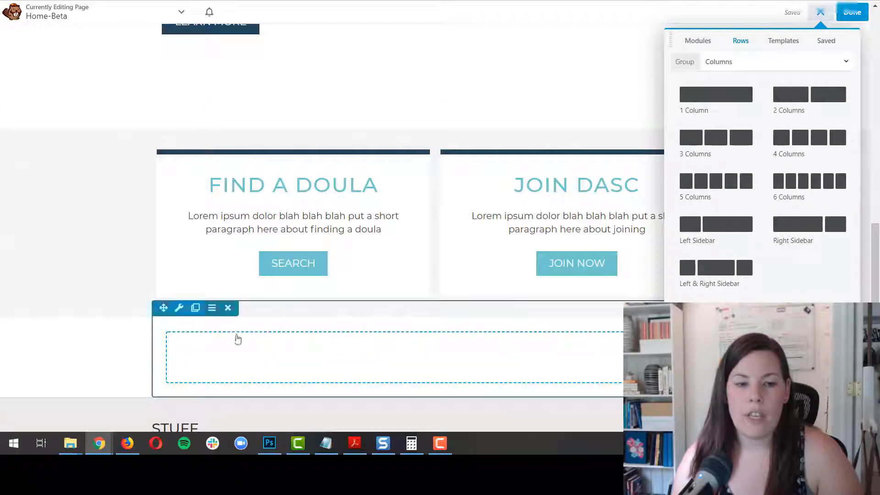
click(166, 312)
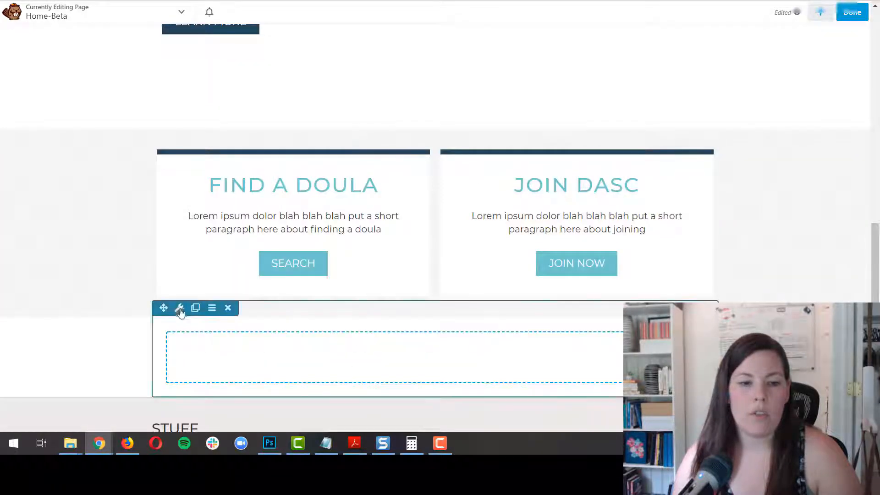
Set both the width and the content width of the new row to Full Width.
click(179, 308)
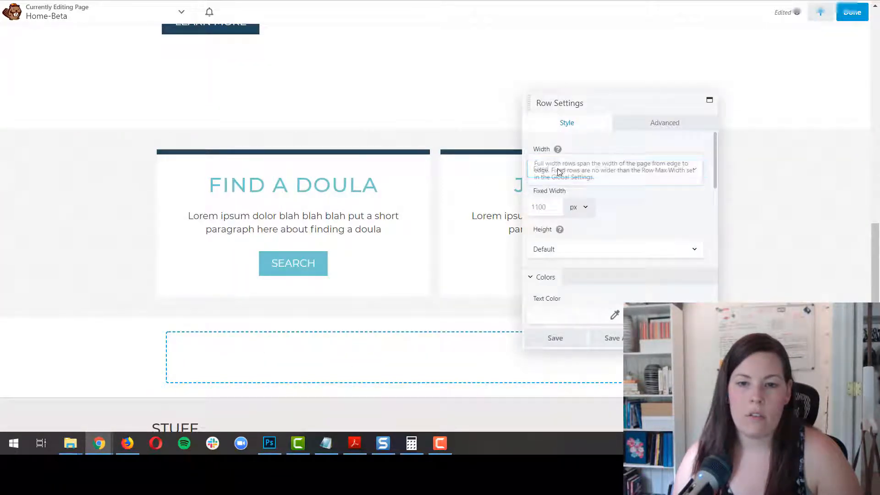
click(557, 170)
click(553, 191)
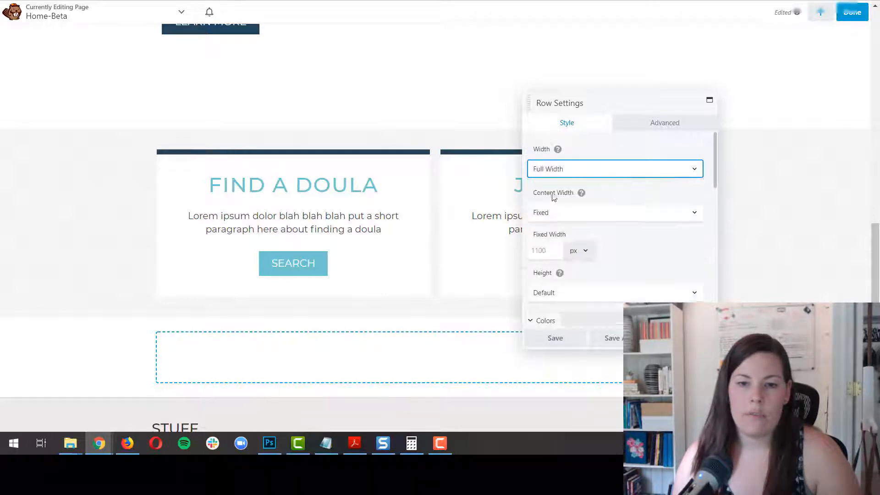
click(567, 218)
click(552, 234)
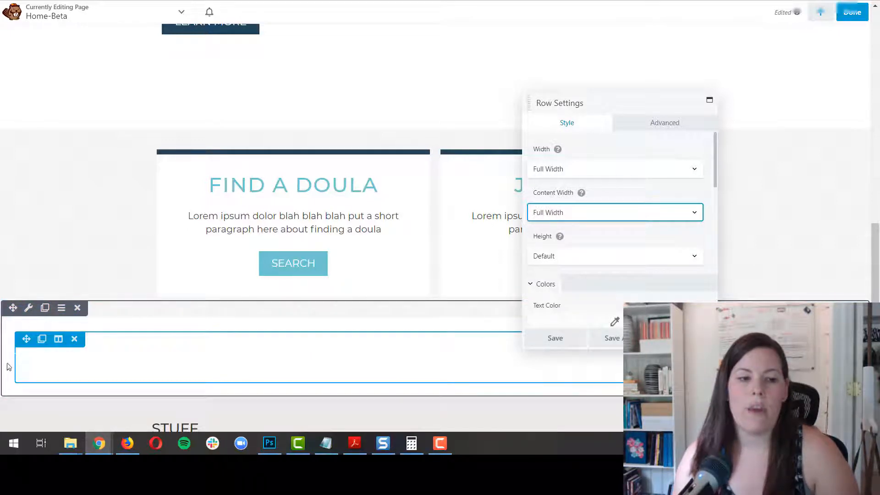
Review the new row's spacing, color, background, border and shape options, and save the row settings.
click(661, 122)
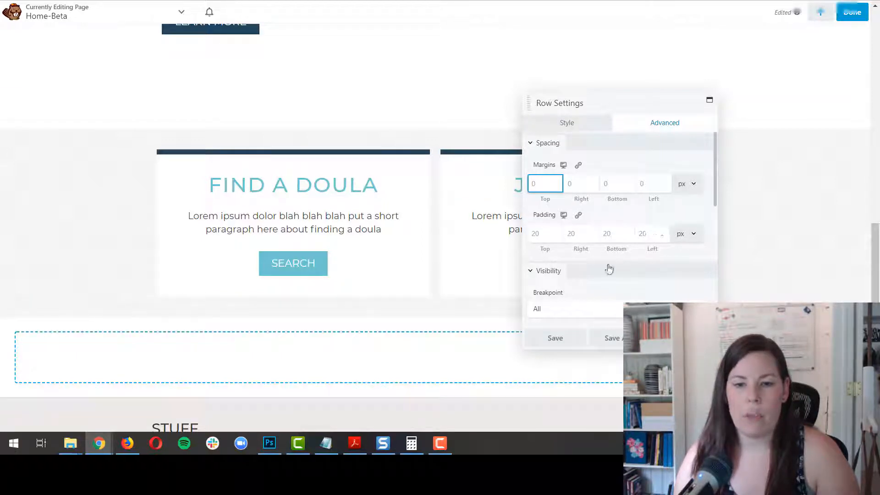
click(578, 128)
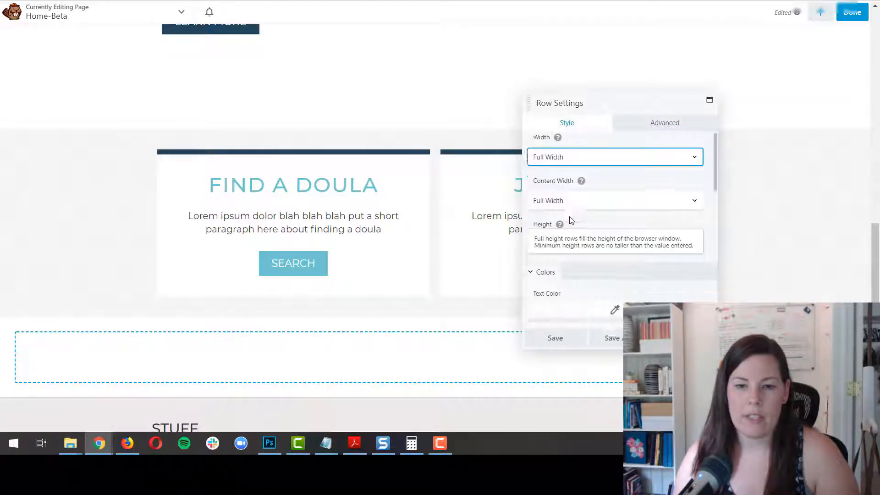
scroll(570, 229, down, 3)
scroll(569, 229, down, 1)
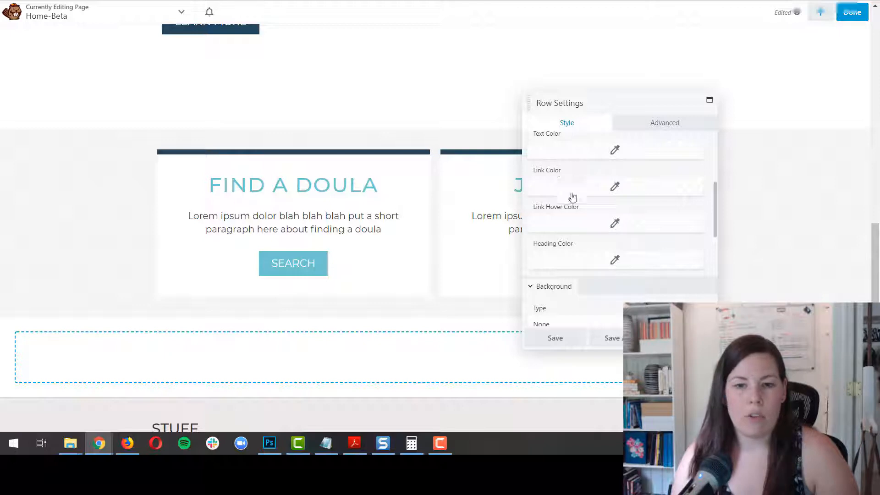
scroll(571, 206, down, 1)
scroll(567, 181, down, 1)
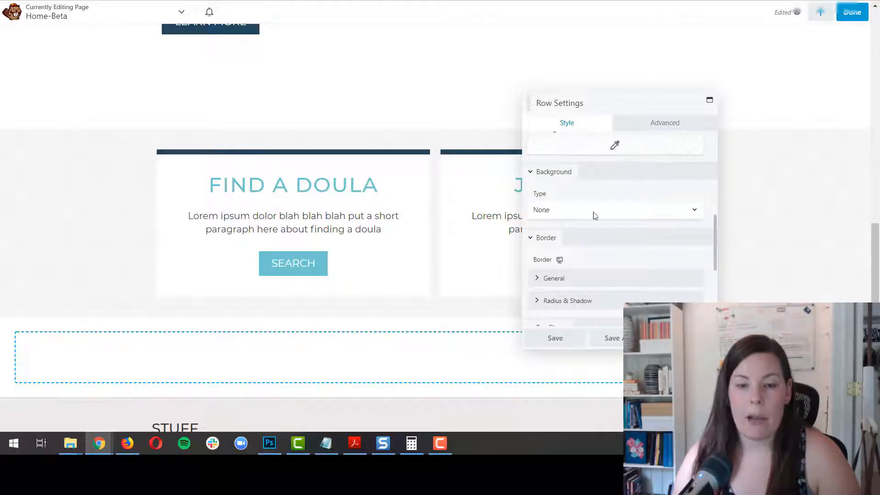
mouse_move(485, 372)
scroll(532, 220, down, 2)
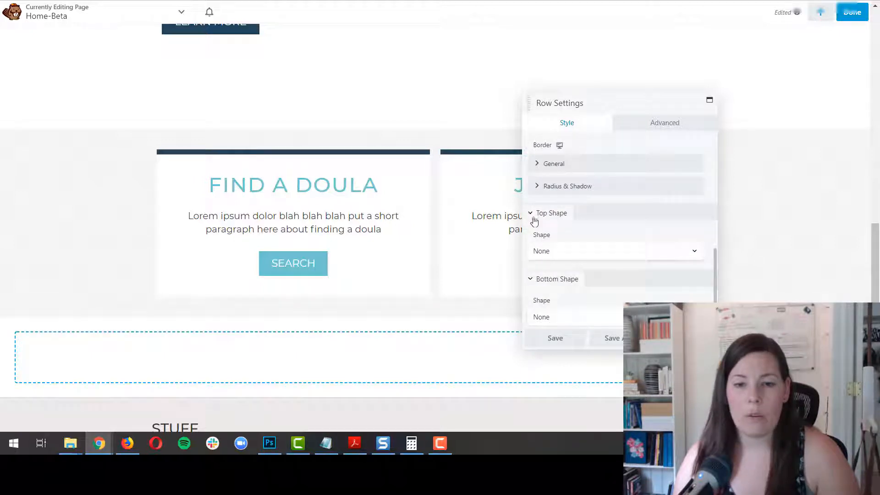
scroll(570, 295, down, 2)
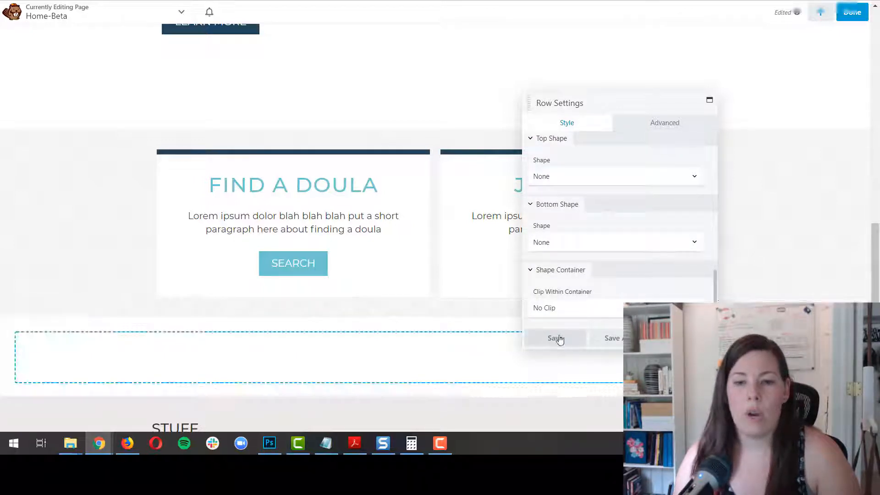
click(556, 338)
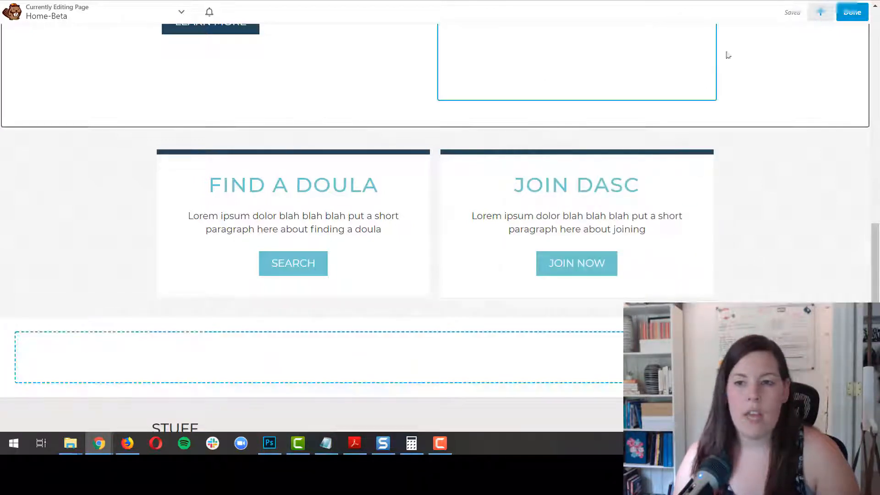
Add an HTML module containing the [instagram-feed] shortcode to the new full-width row and save it.
click(820, 12)
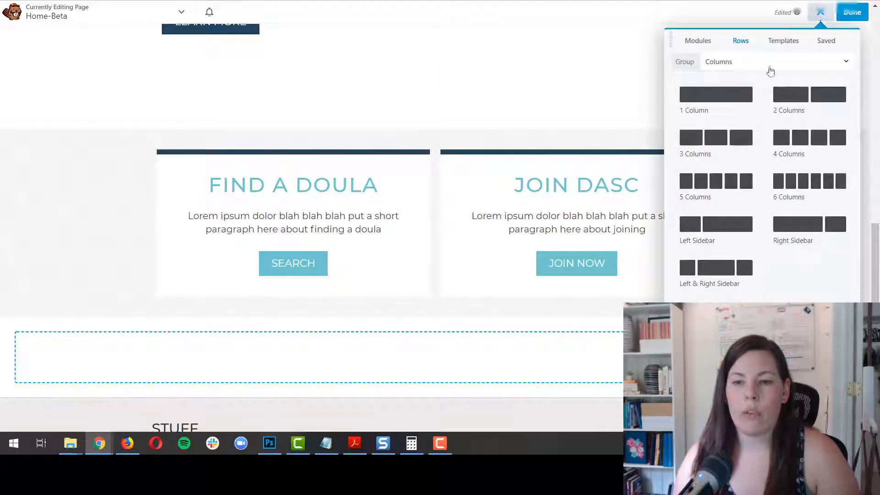
click(690, 45)
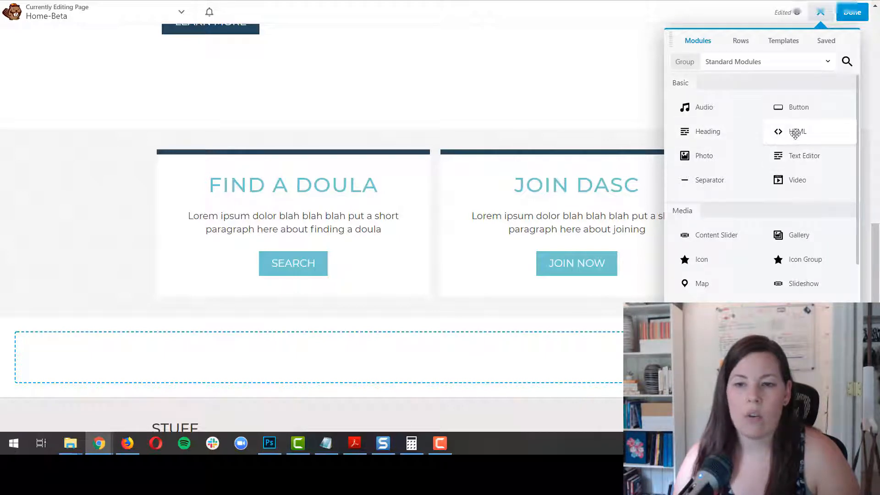
drag(796, 132, 94, 294)
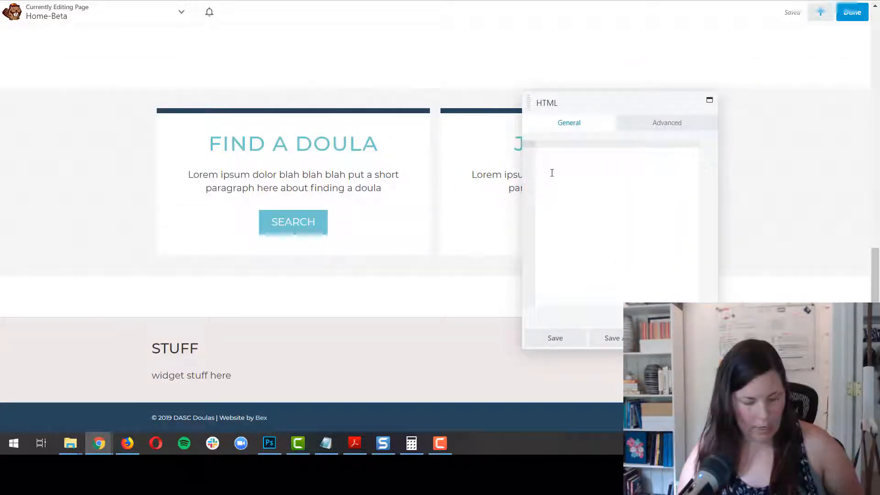
text([instagram-feed])
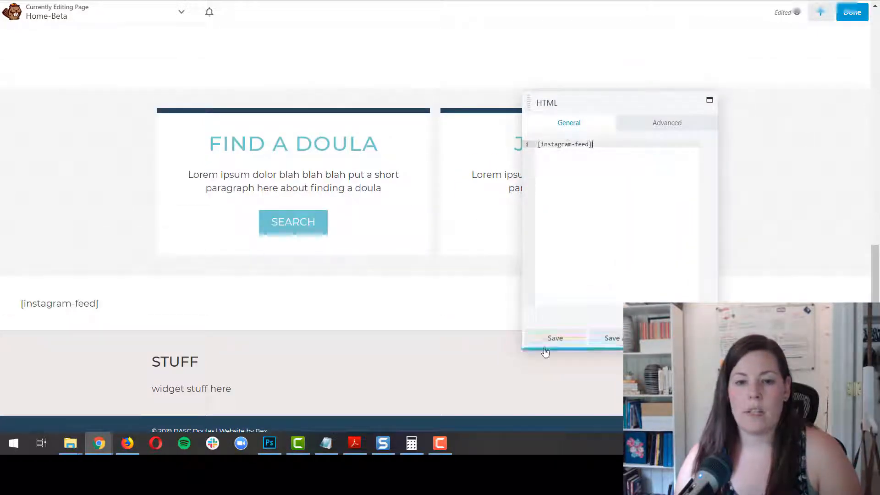
click(555, 340)
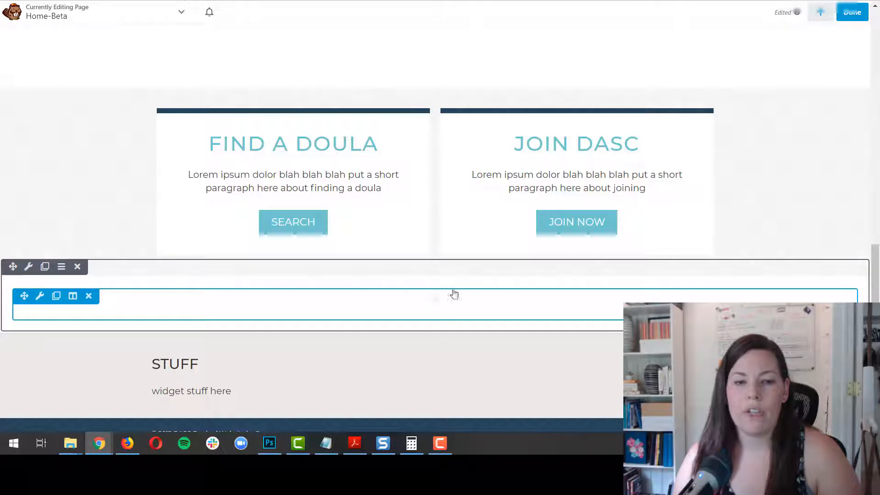
Add a Heading module above the Instagram feed with the text Instagram and the h3 tag.
click(819, 17)
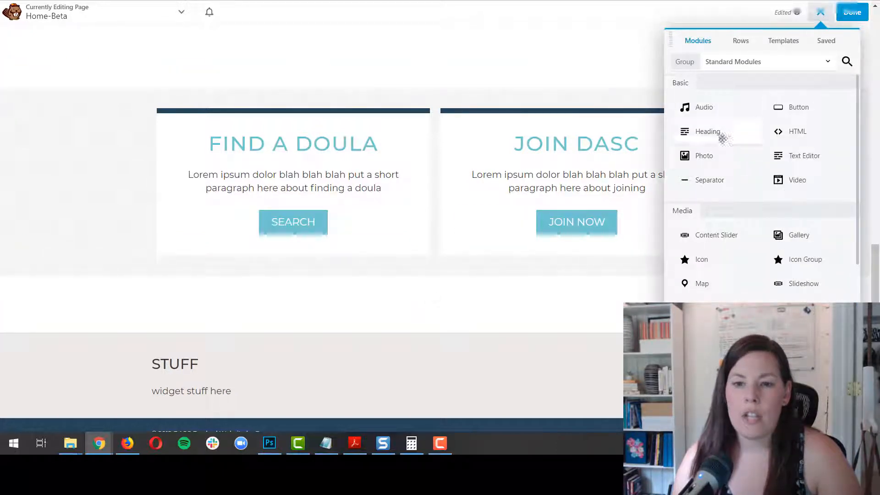
drag(721, 136, 436, 398)
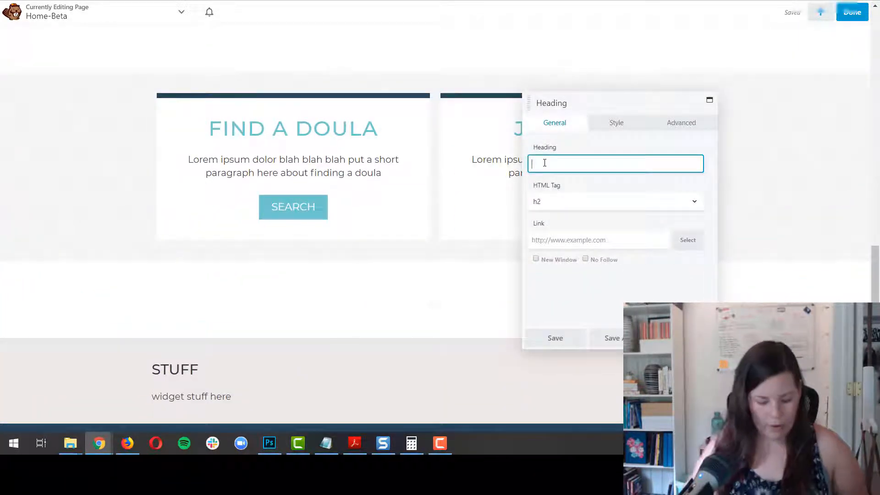
text(INSTA)
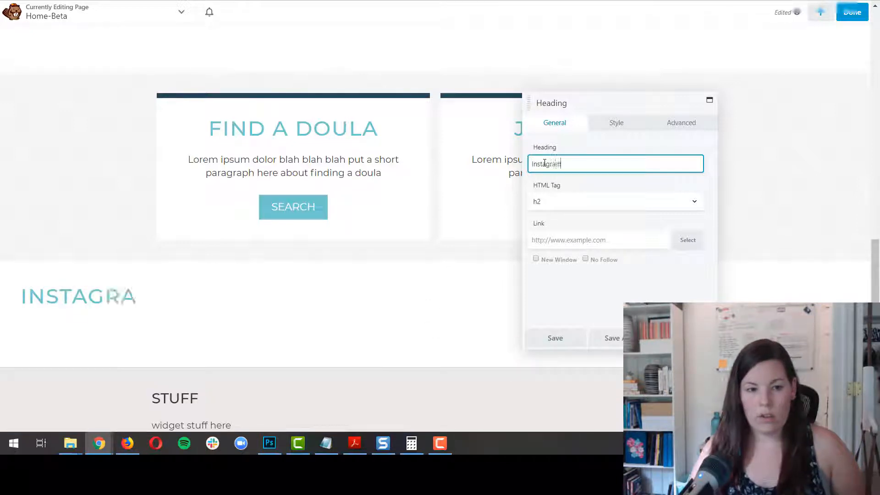
click(559, 202)
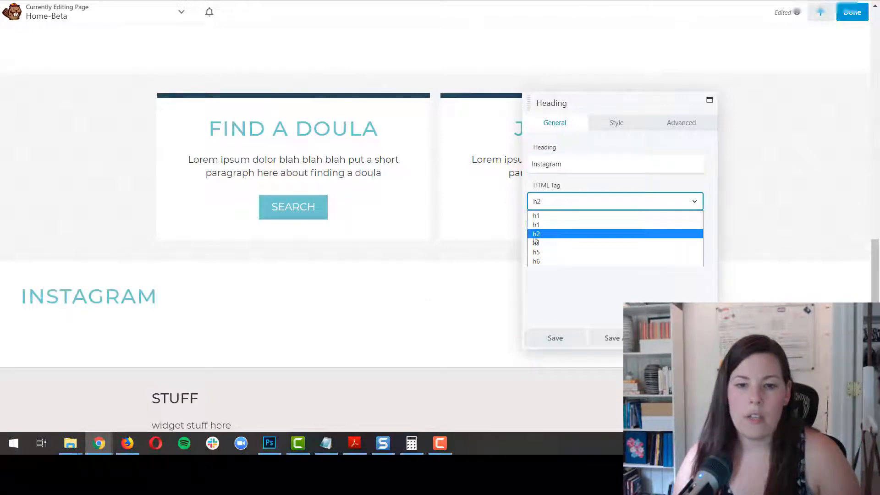
click(537, 234)
Center-align the Instagram heading in its font settings.
click(611, 124)
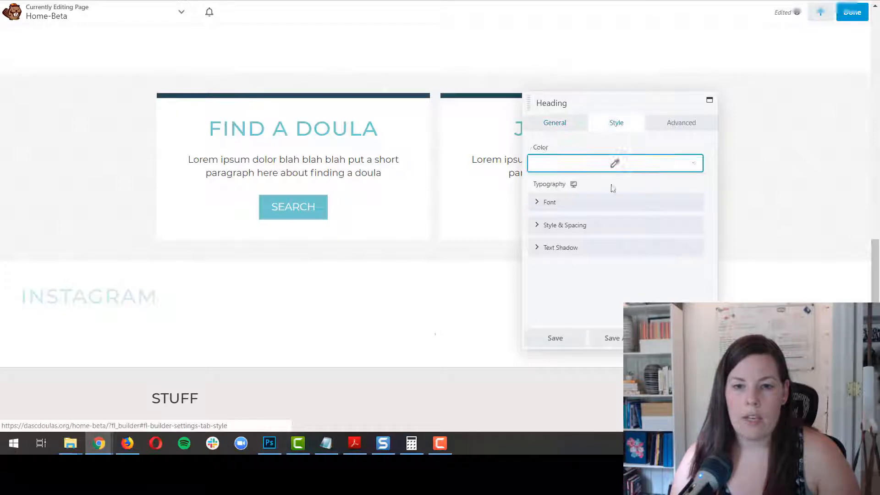
click(582, 202)
click(675, 270)
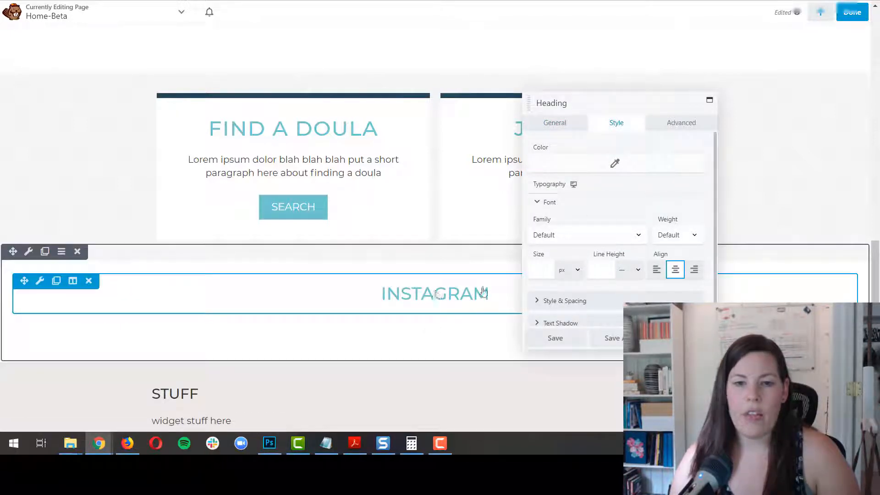
Color the Instagram heading with the dark blue preset #27455a and save the heading module.
click(614, 164)
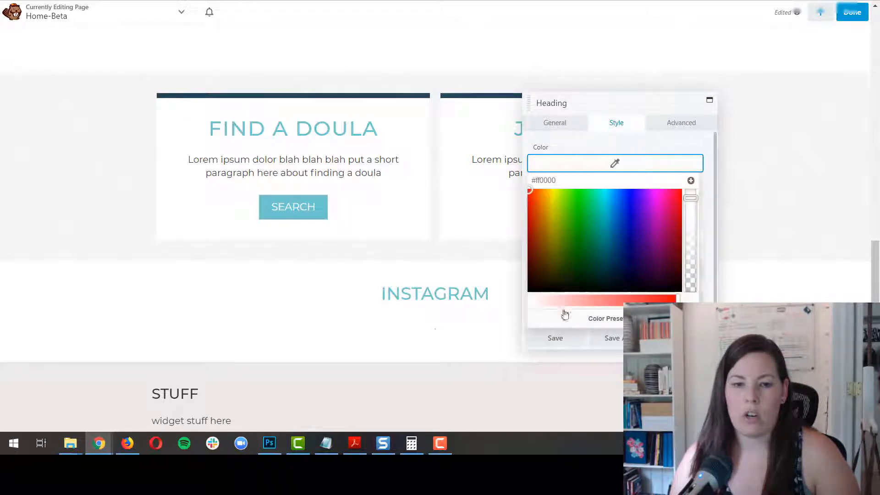
click(566, 317)
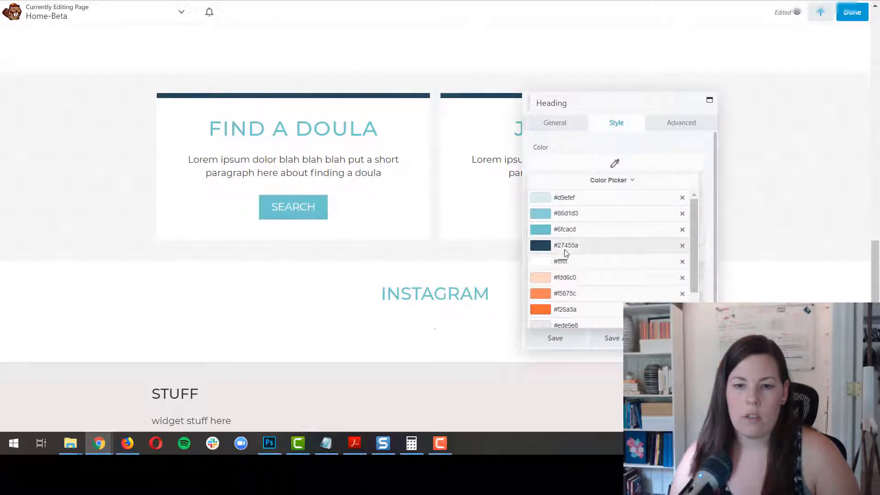
click(565, 249)
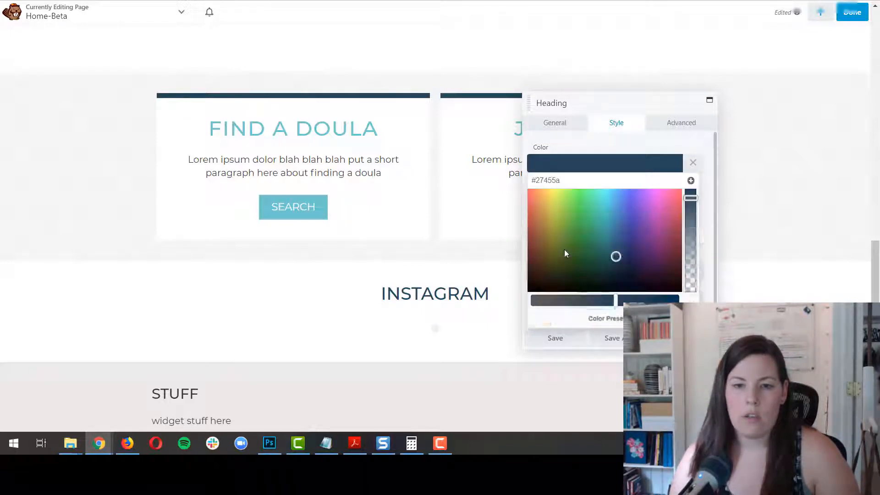
click(600, 317)
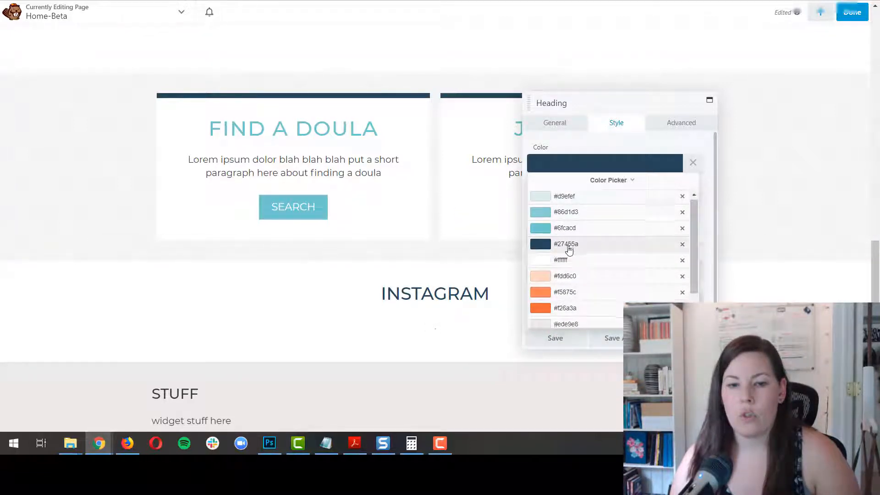
scroll(572, 271, down, 1)
scroll(579, 319, up, 1)
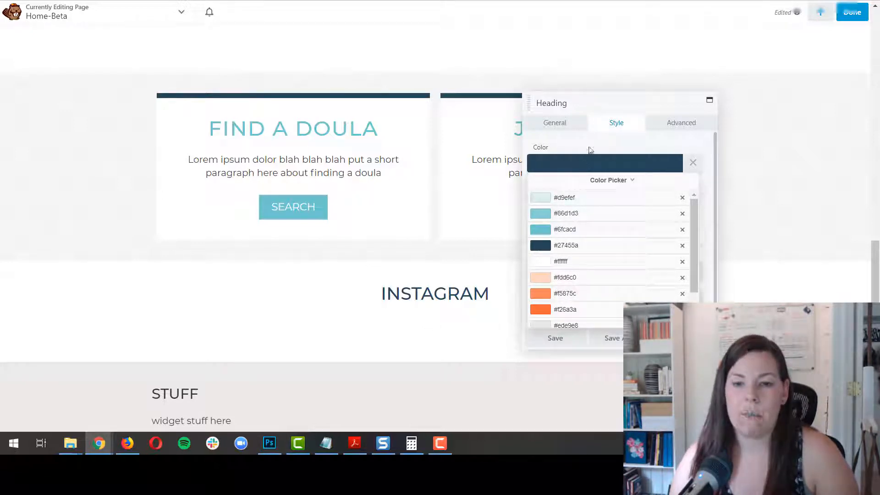
click(590, 148)
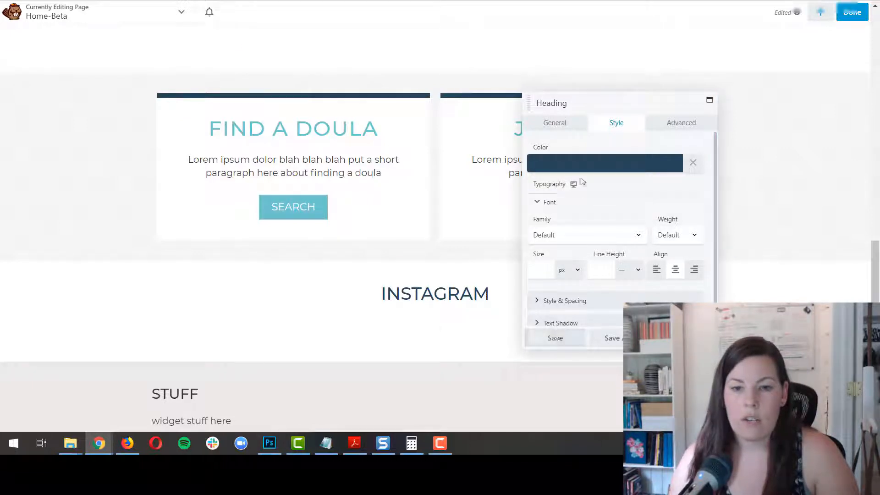
click(555, 339)
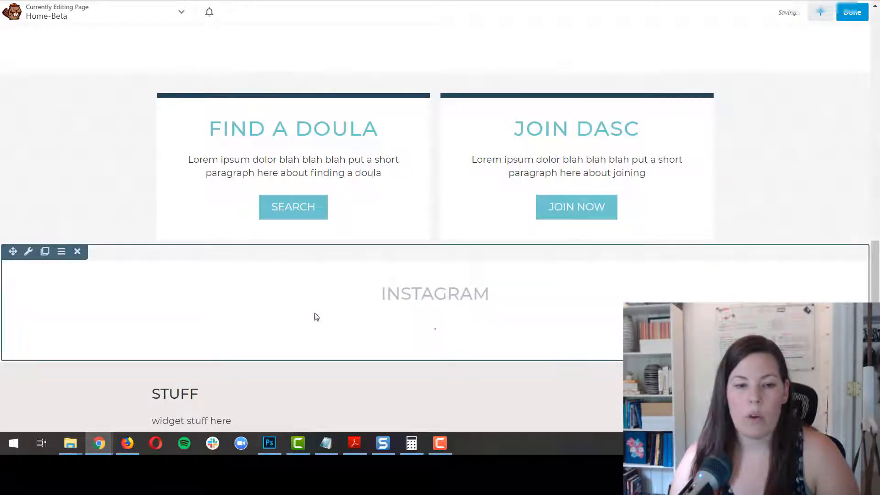
Finish editing, publish the home page, and go to the Instagram feed on the published page.
click(851, 12)
click(794, 16)
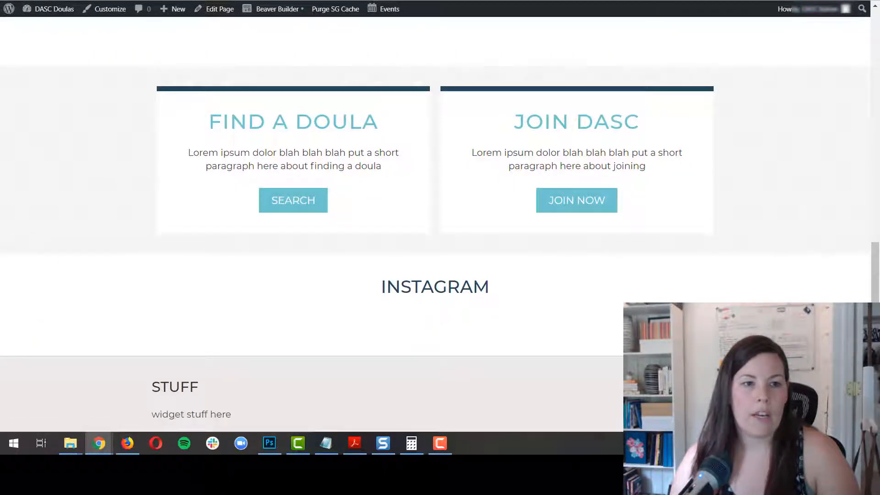
scroll(605, 180, down, 3)
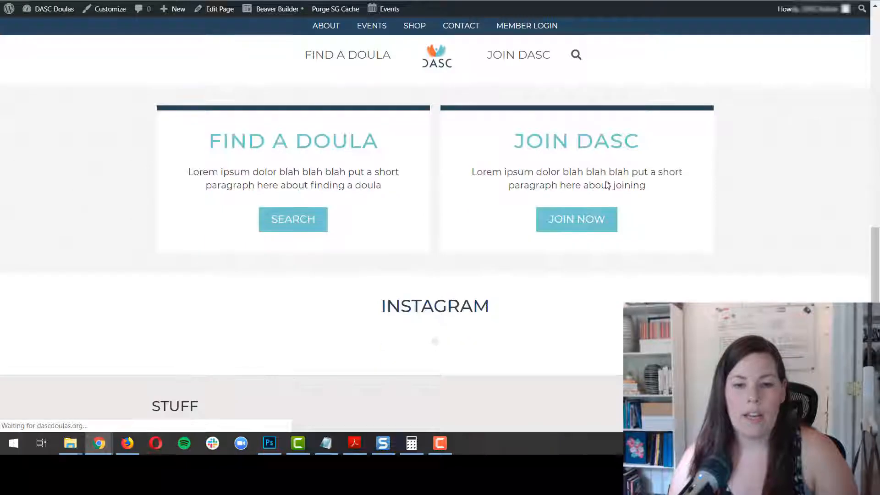
scroll(550, 193, down, 2)
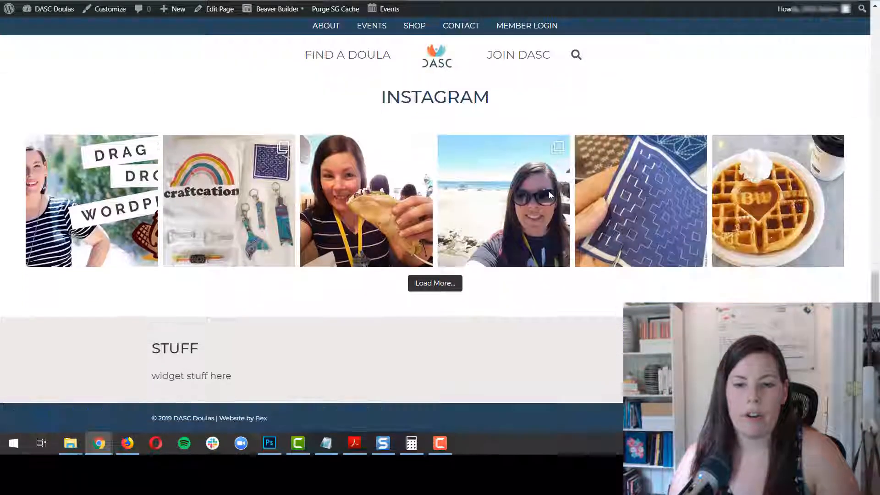
Inspect the feed section, open its first photo on Instagram to check the link, and return to the home page.
scroll(555, 185, up, 1)
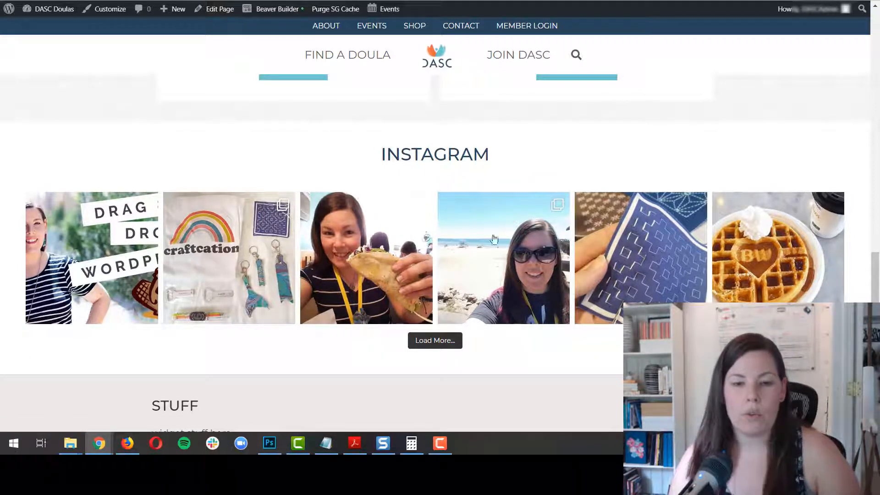
scroll(418, 249, up, 2)
scroll(419, 245, down, 2)
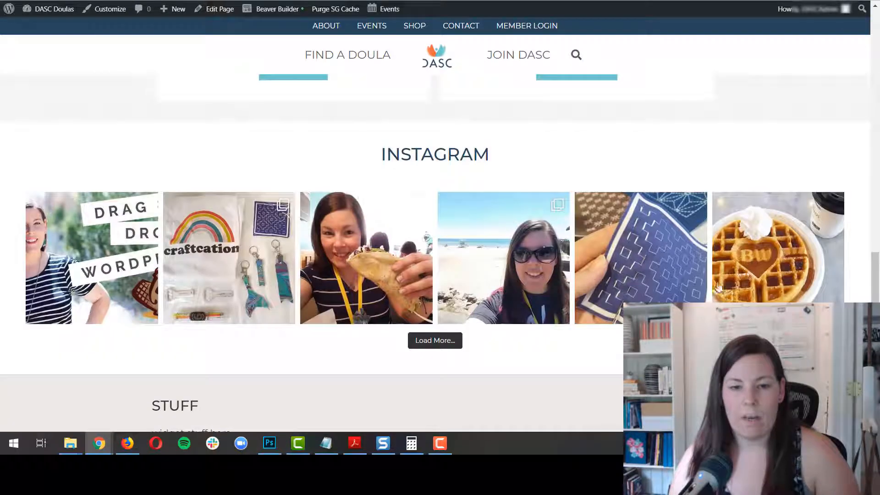
click(57, 232)
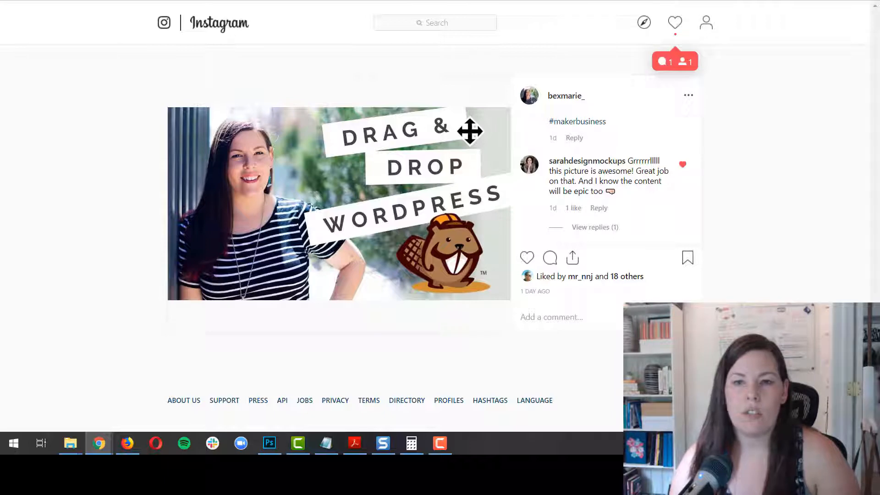
key(ctrl+w)
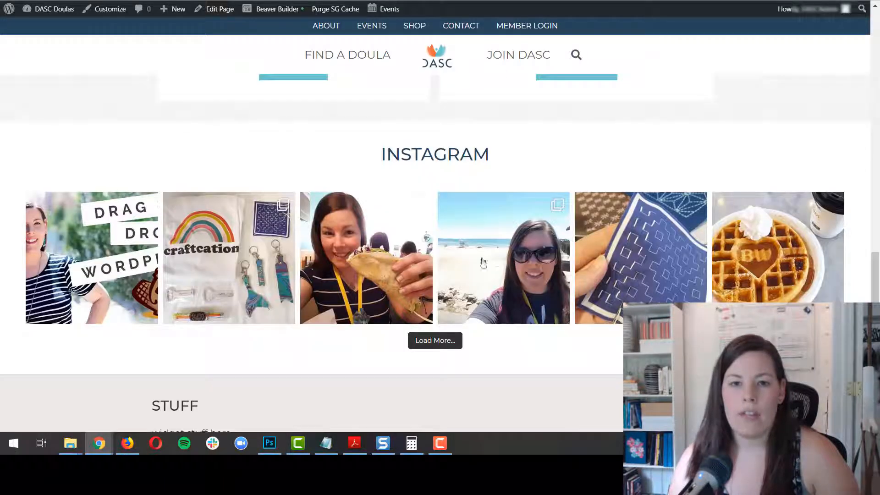